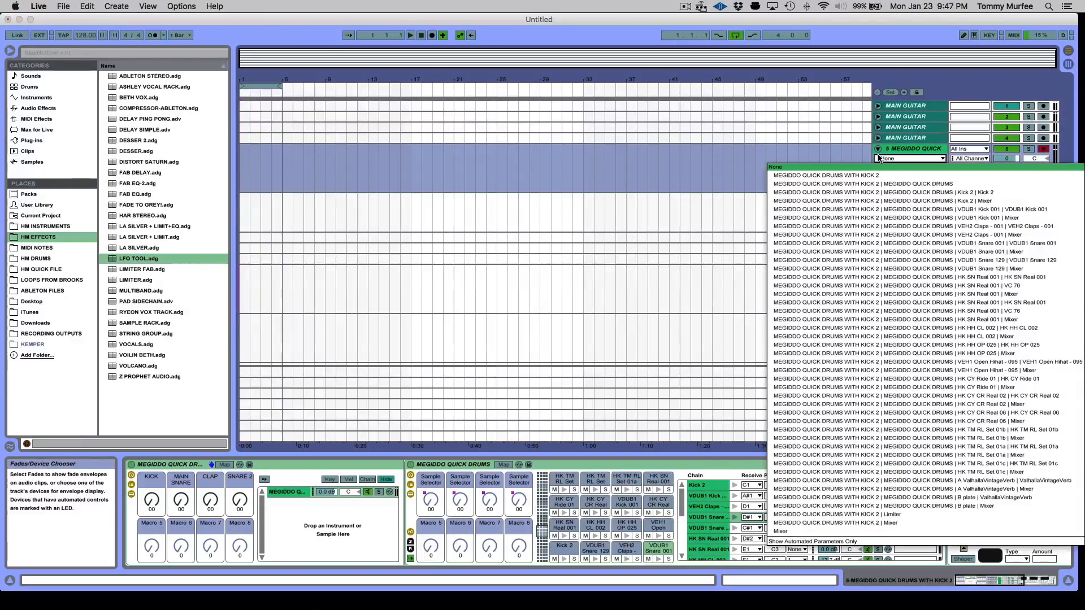
Fold the MEGIDDO QUICK drum track and the PROPHET 12 group in the arrangement.
left_click(879, 156)
left_click(878, 150)
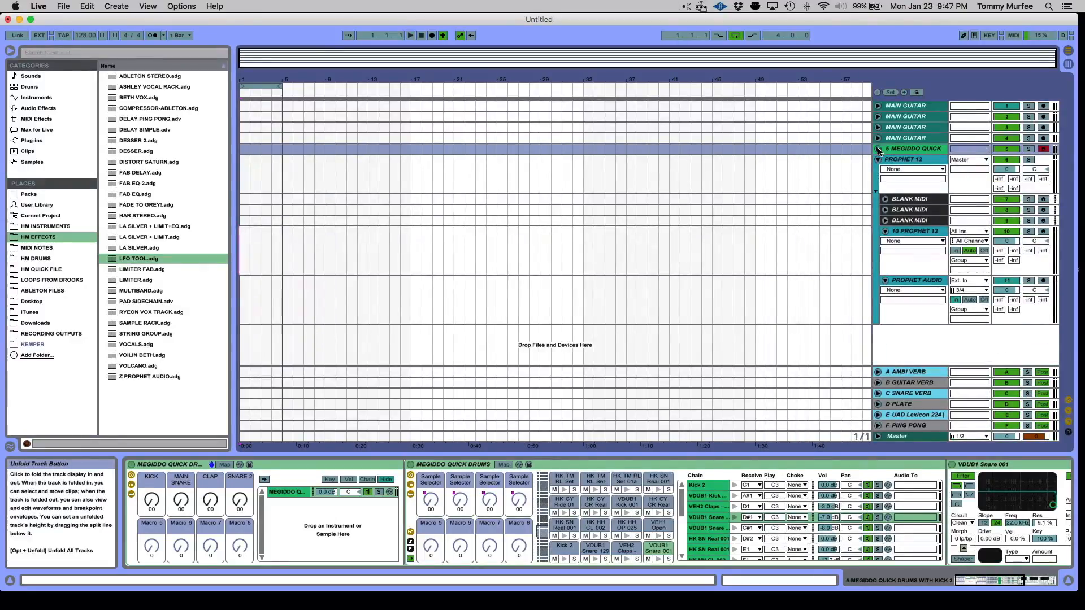
left_click(879, 159)
left_click(878, 160)
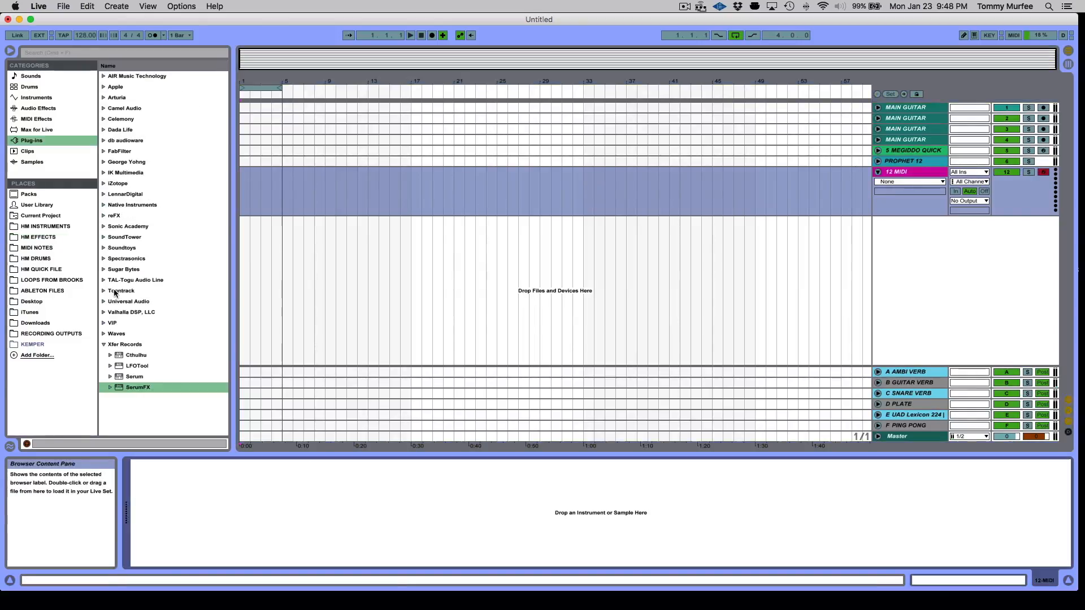
Load the Xfer Records Serum plug-in onto the empty MIDI track and open its plug-in window.
left_click(125, 379)
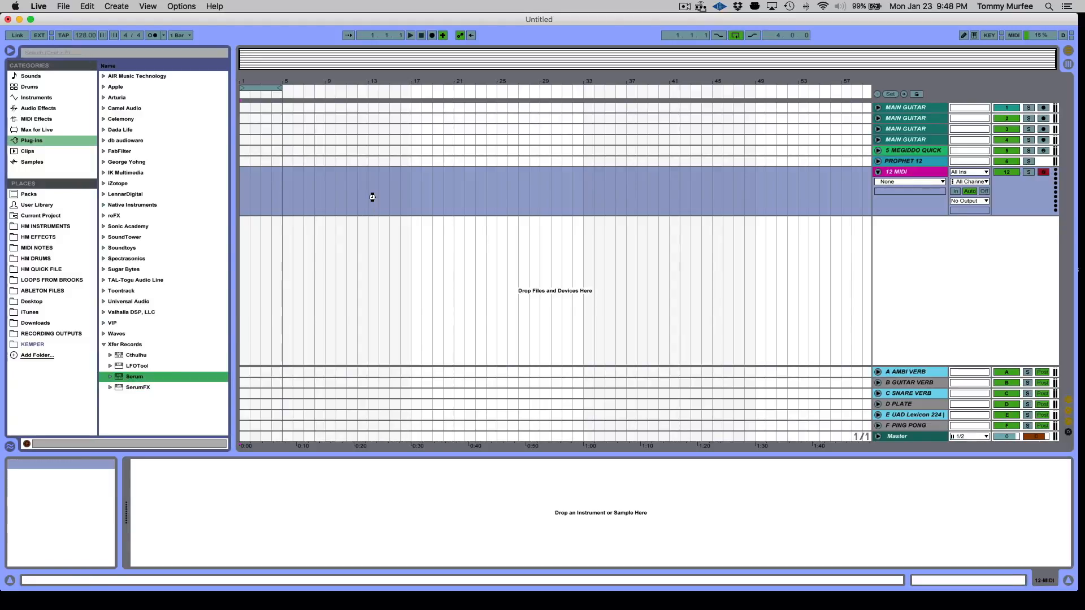
left_click_drag(372, 197, 373, 199)
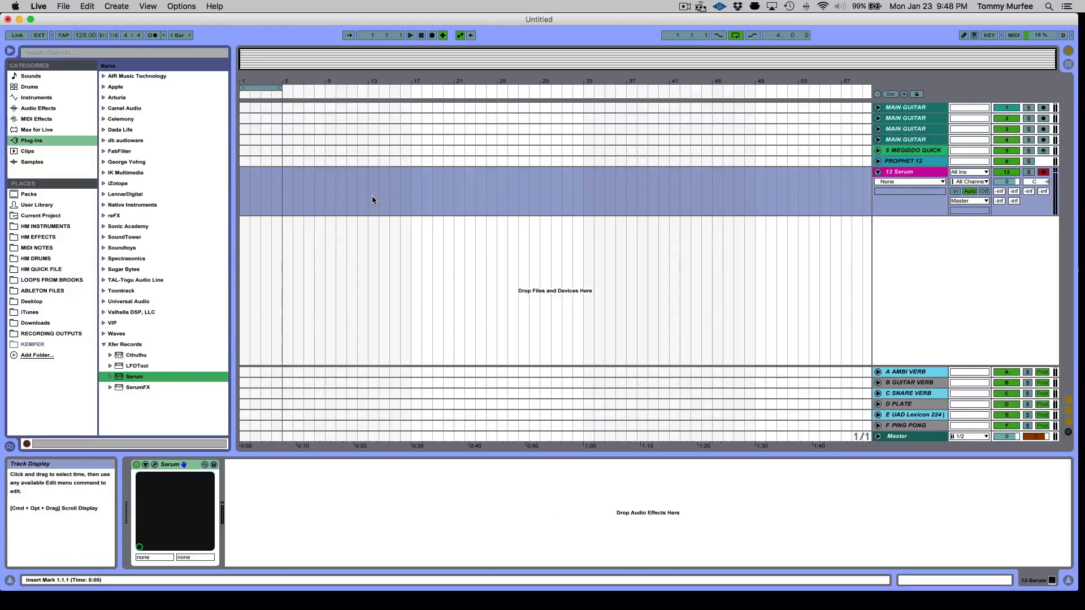
left_click(155, 465)
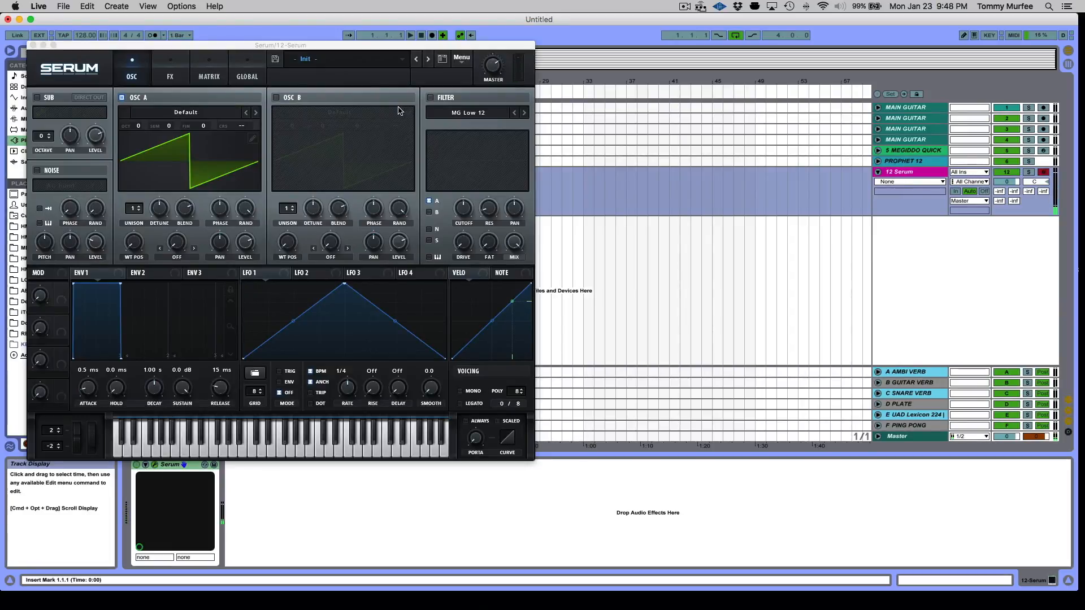
Load the PL Beach Moomba preset from Serum's Pluck category and close the plug-in window.
left_click(443, 61)
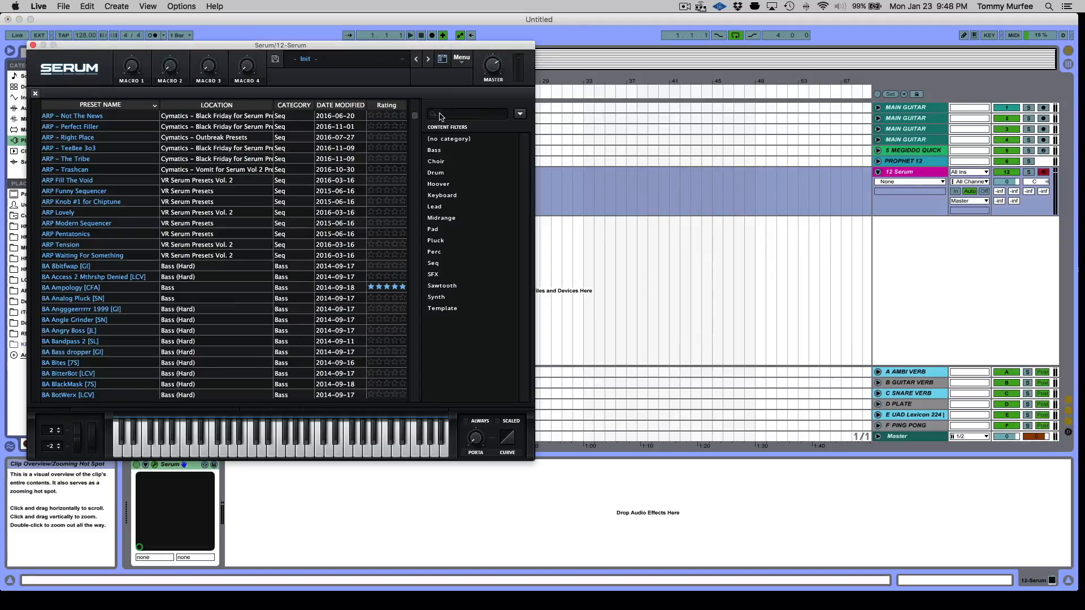
left_click(445, 195)
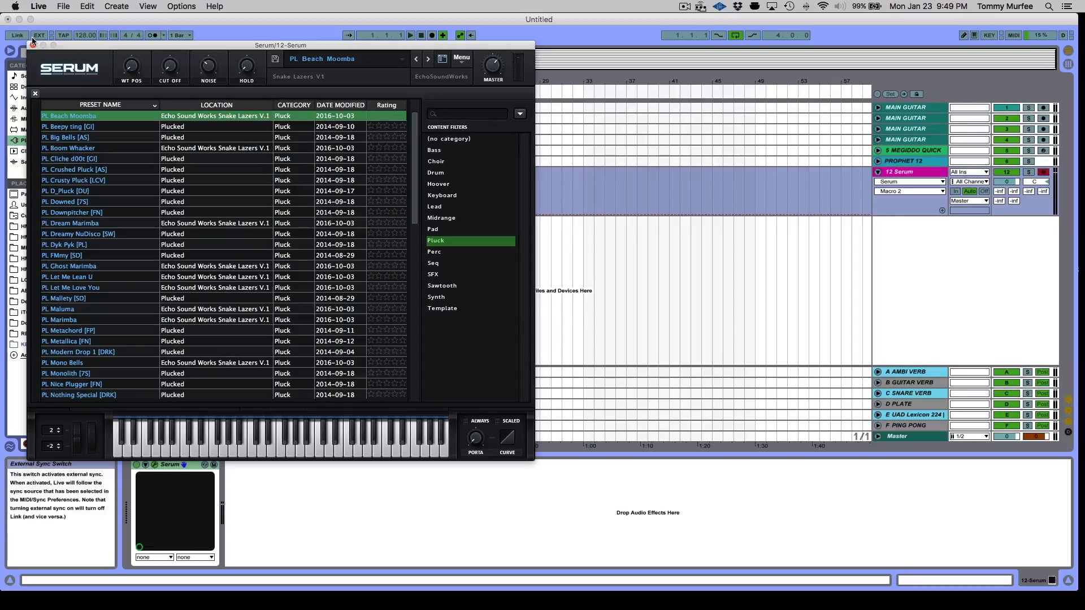
left_click(27, 45)
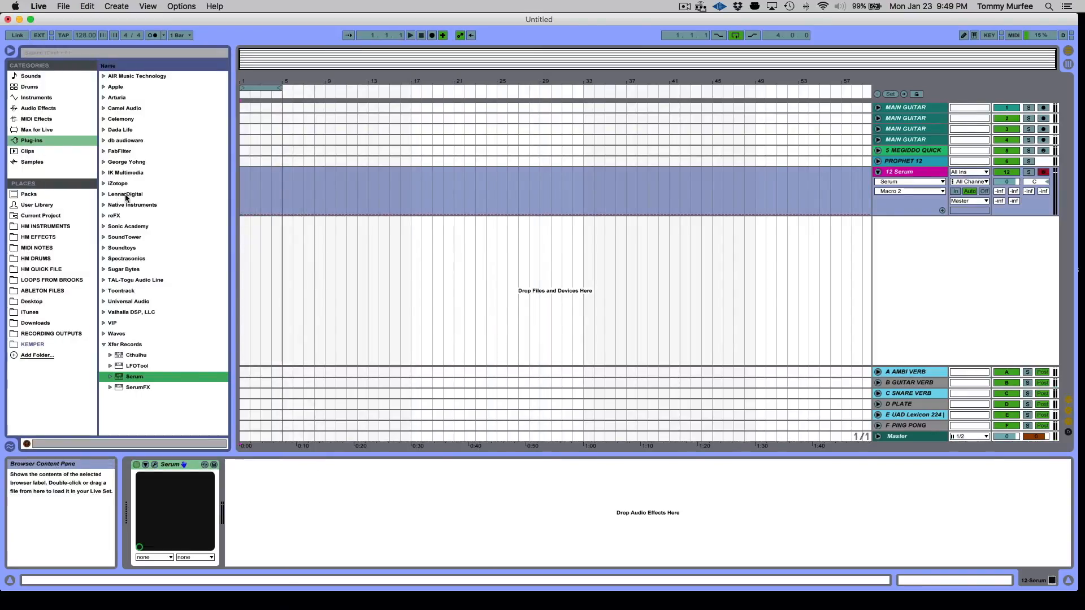
Add Live's EQ Eight audio effect after Serum on the track.
left_click(44, 109)
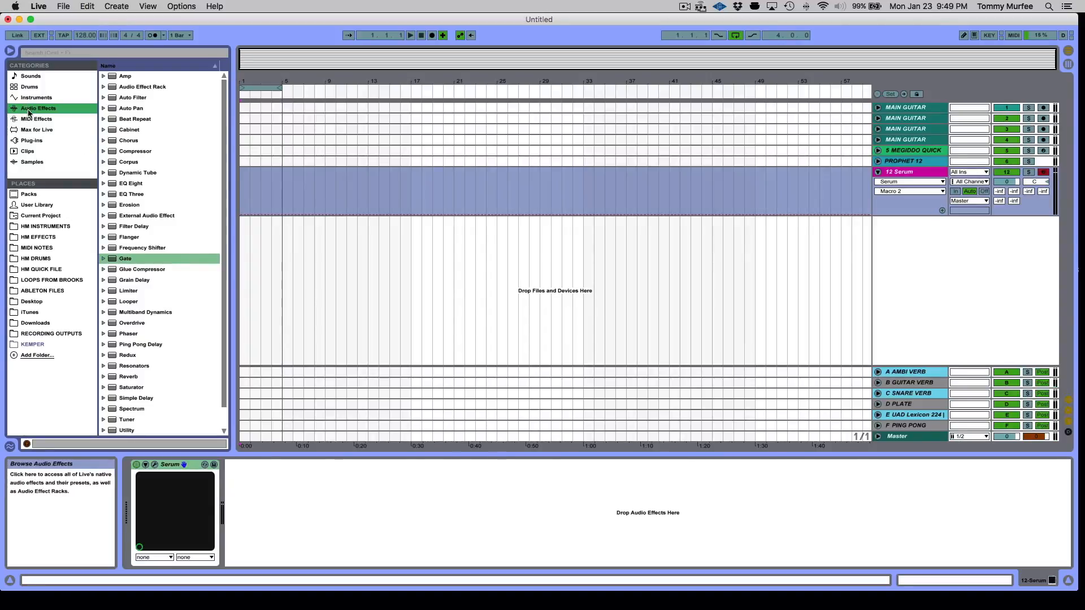
left_click(111, 185)
double_click(110, 185)
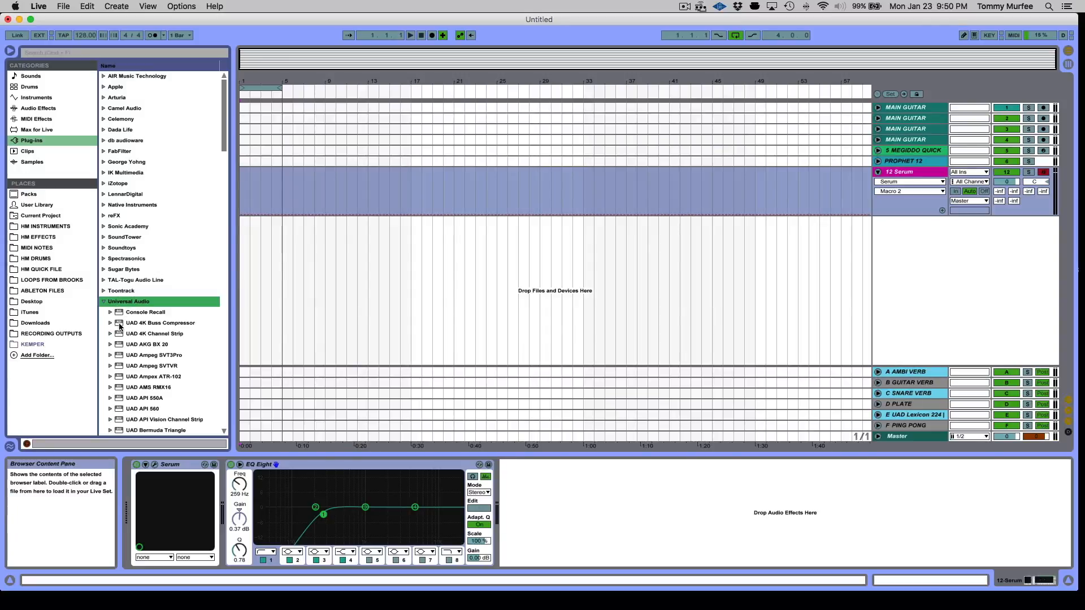
Add the UAD Teletronix LA-2A Silver compressor after EQ Eight on the Serum track.
scroll(119, 327, "down", 20)
scroll(120, 327, "down", 10)
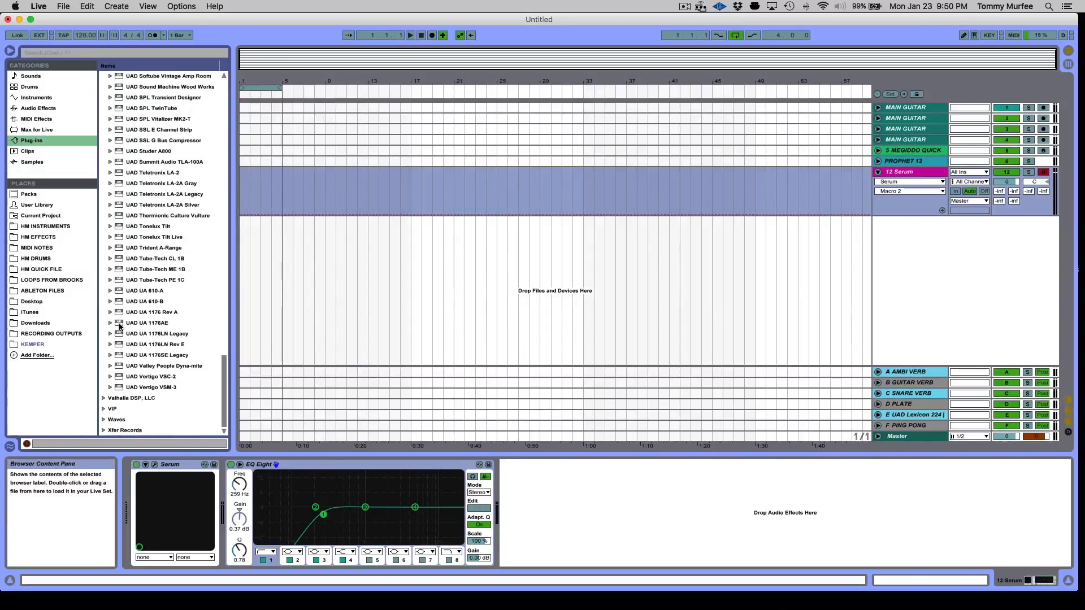
double_click(159, 204)
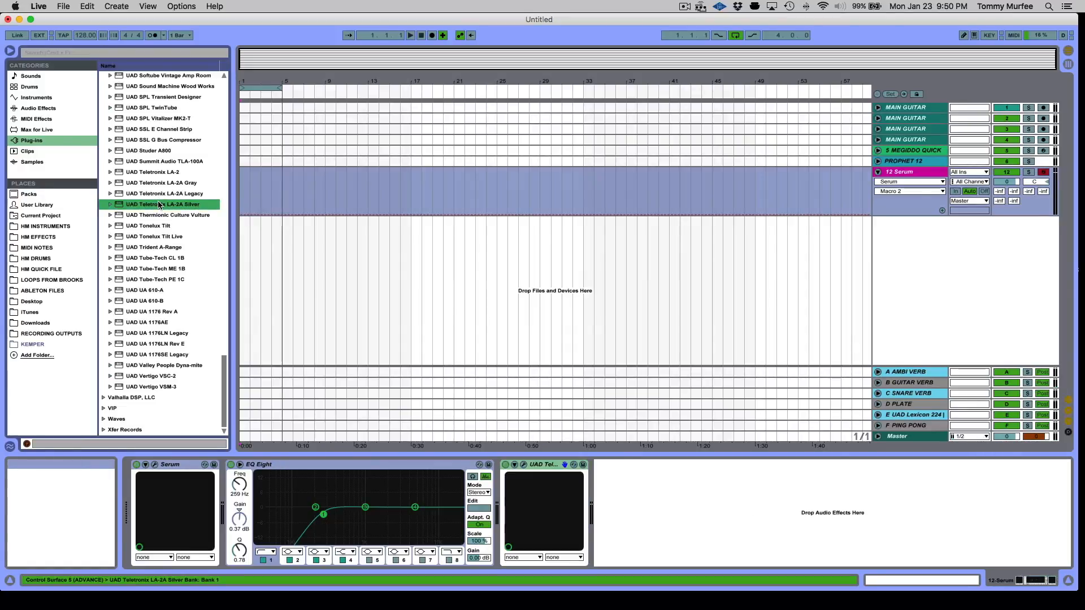
left_click(524, 465)
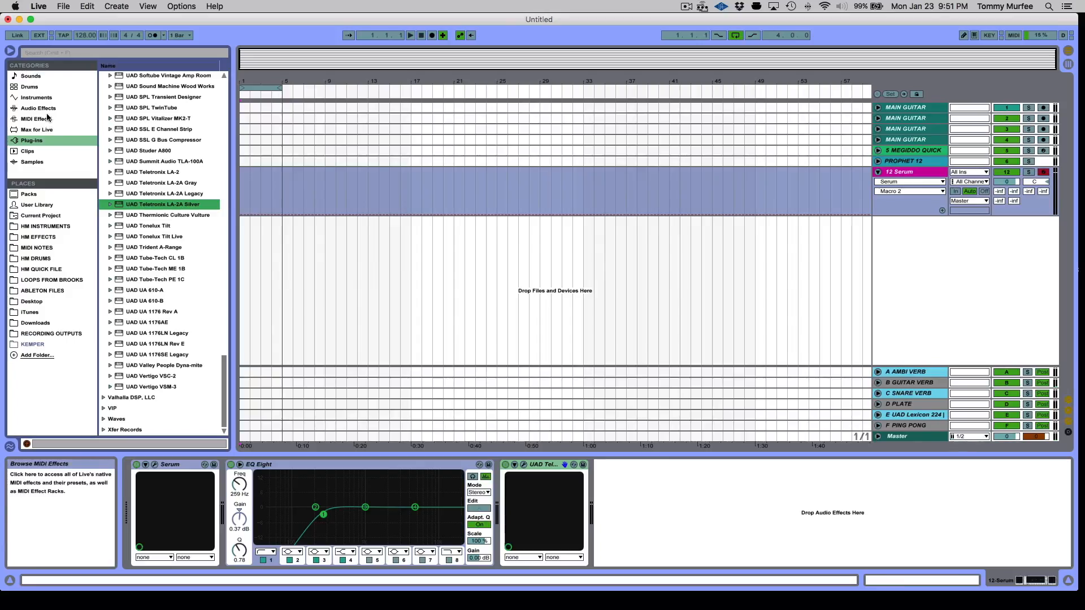
Add Live's Limiter audio effect at the end of the Serum track's device chain.
left_click(38, 108)
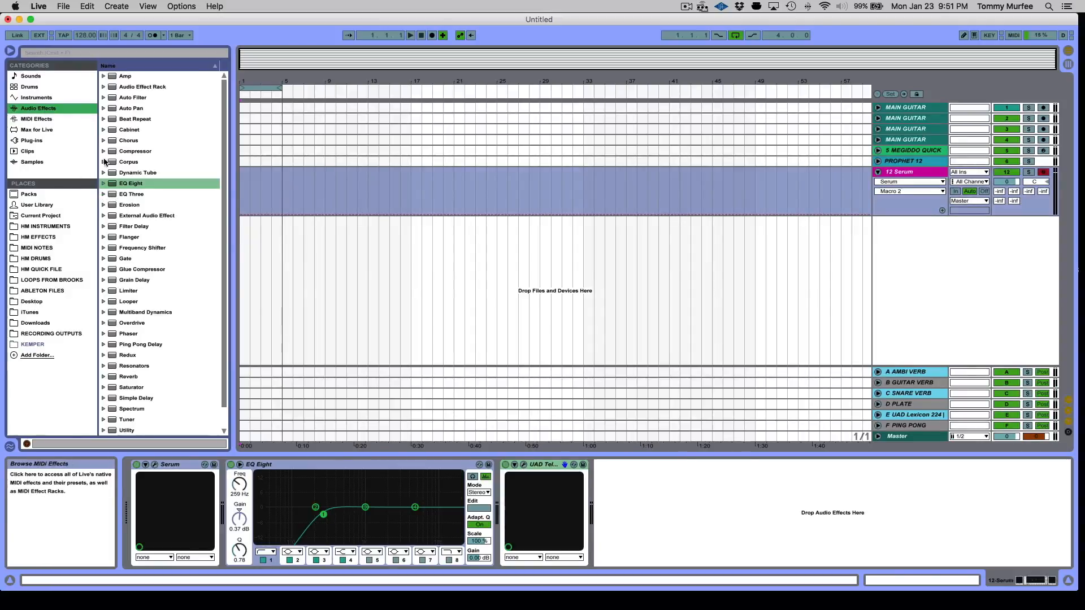
scroll(109, 193, "down", 1)
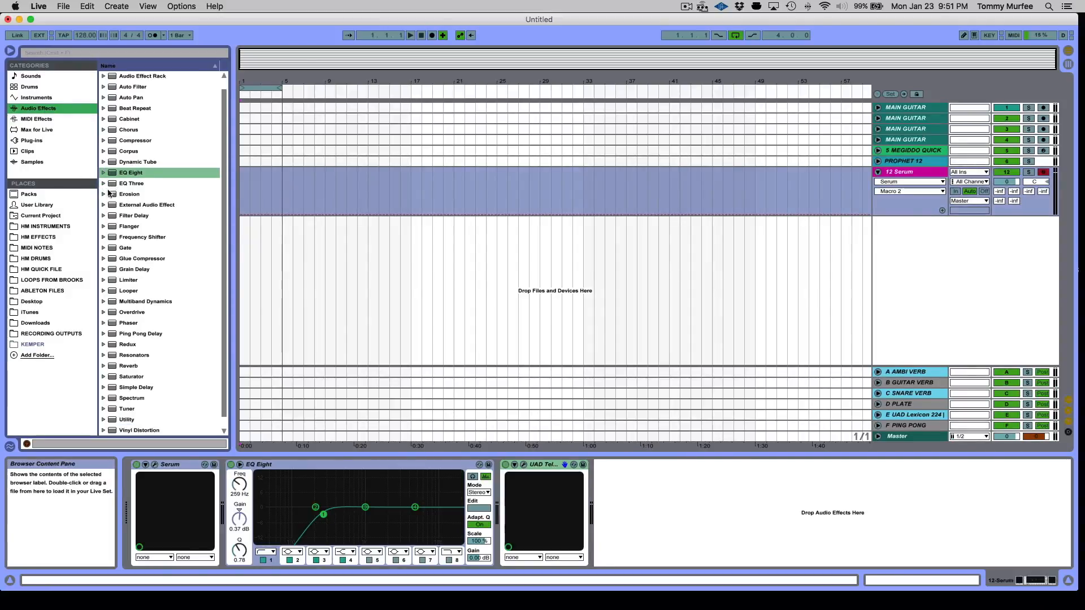
left_click(112, 281)
double_click(112, 281)
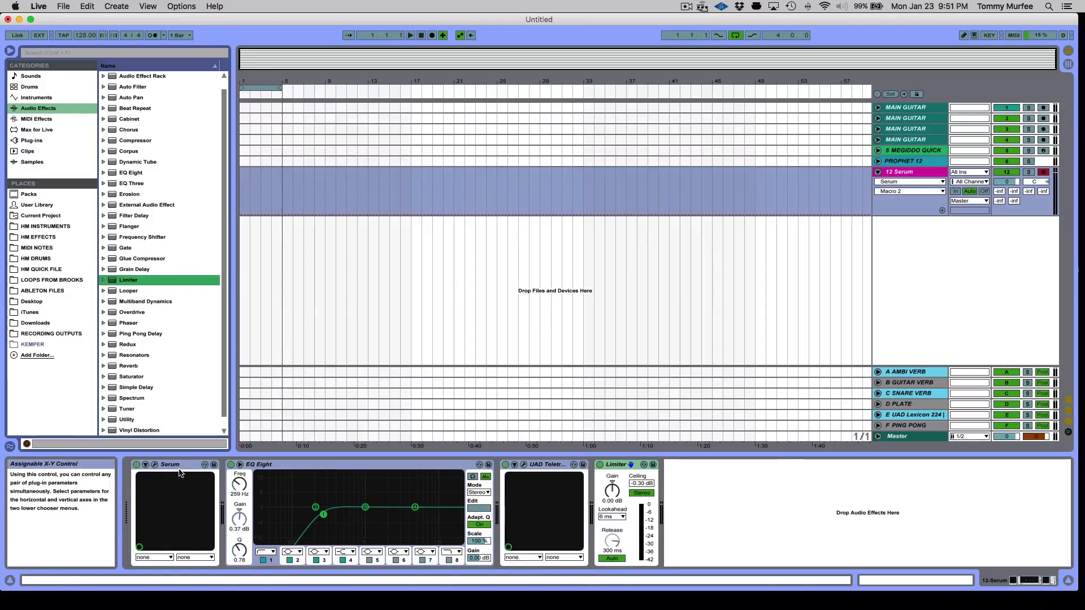
Group Serum, EQ Eight, the UAD Teletronix LA-2A Silver and the Limiter into one Instrument Rack.
left_click(185, 465)
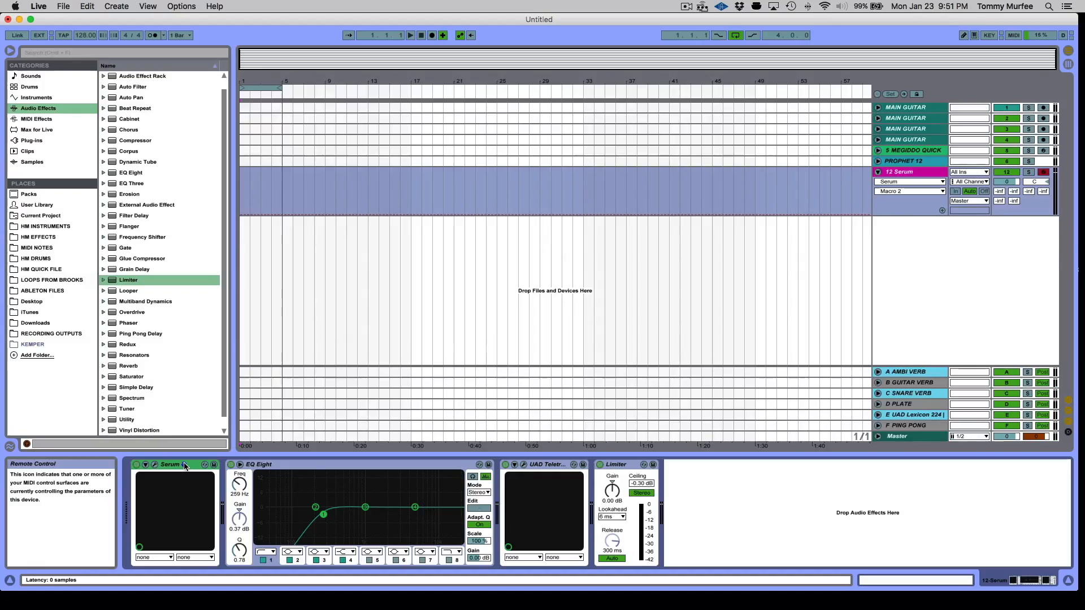
key("shift+Right")
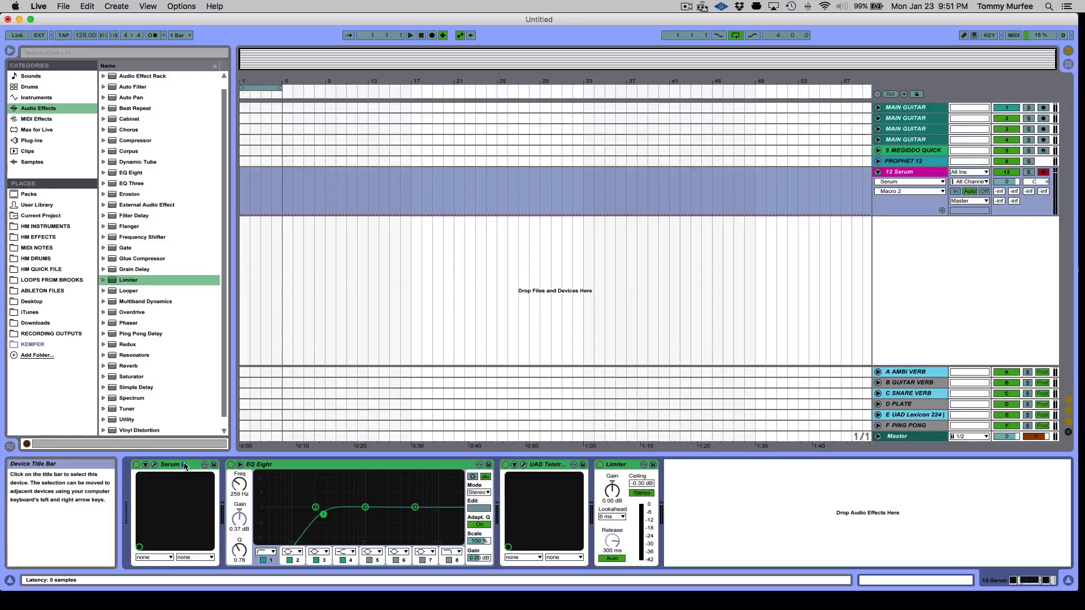
key("super+g")
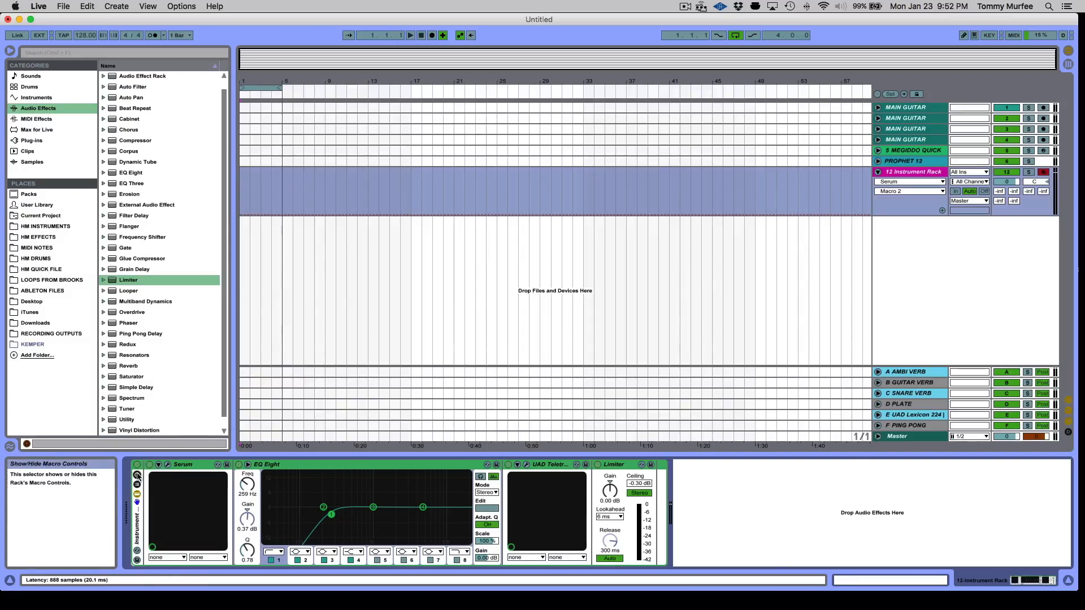
Show the rack's macro controls and map EQ Eight's band 1 frequency to Macro 1.
left_click(137, 476)
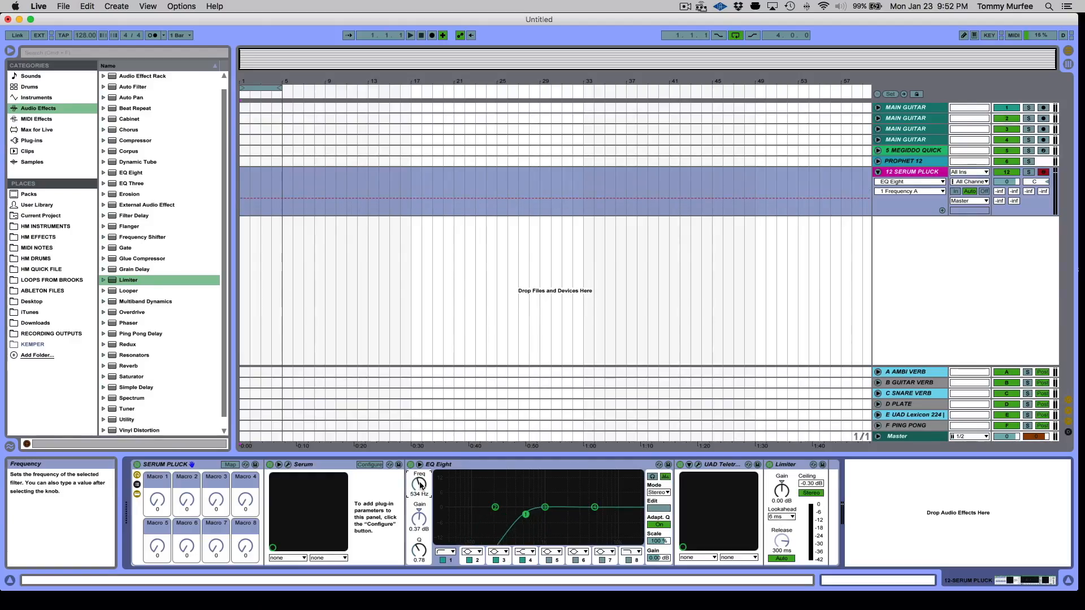
left_click(231, 465)
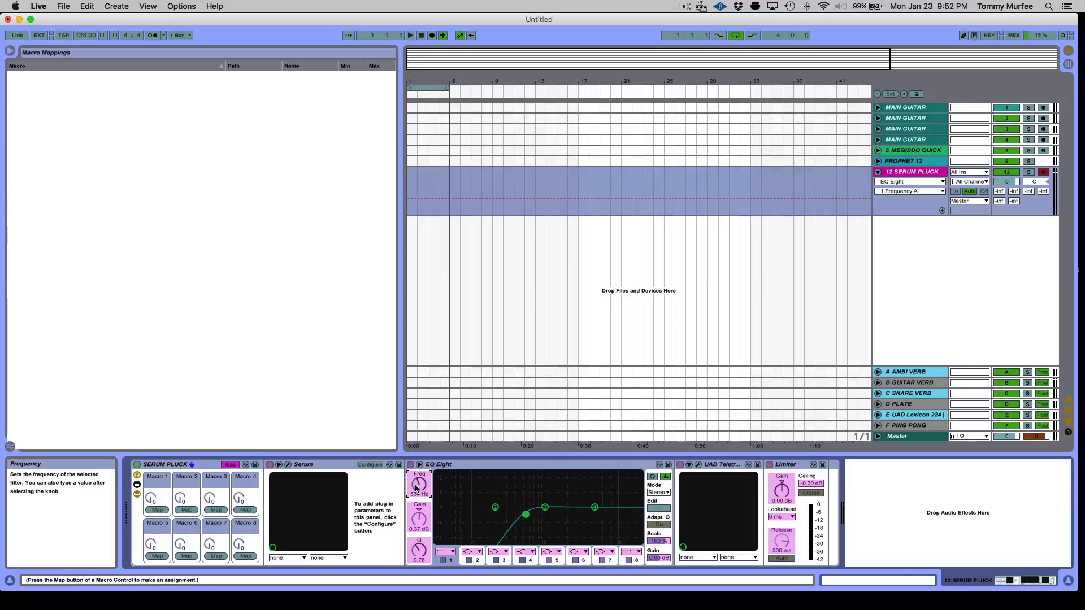
left_click(156, 510)
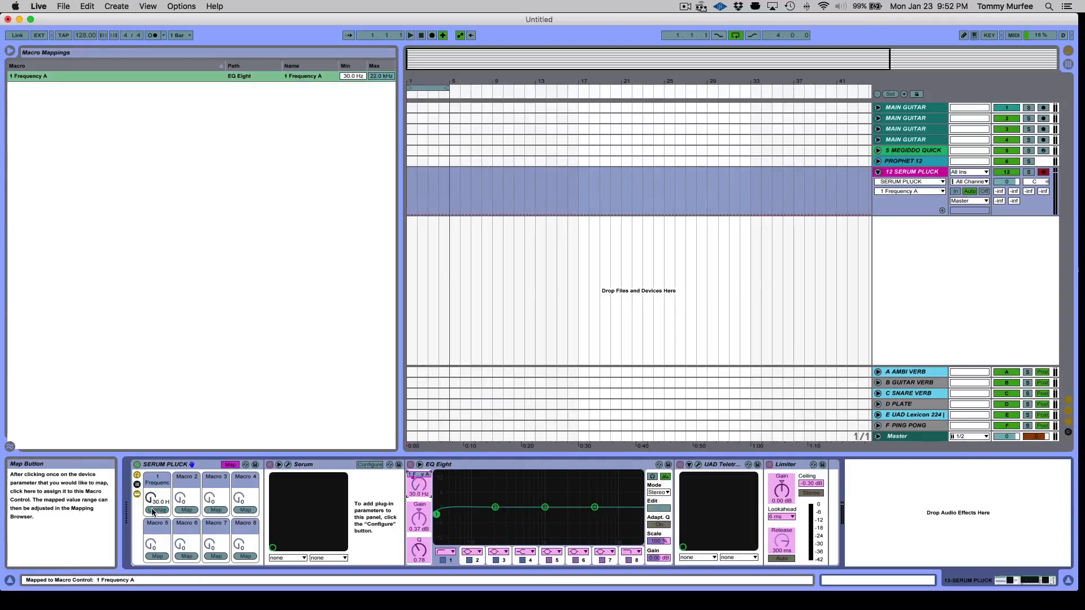
Expose the LA-2A Silver's parameters and map Peak Reduct to Macro 2 and Gain to Macro 3.
left_click(688, 465)
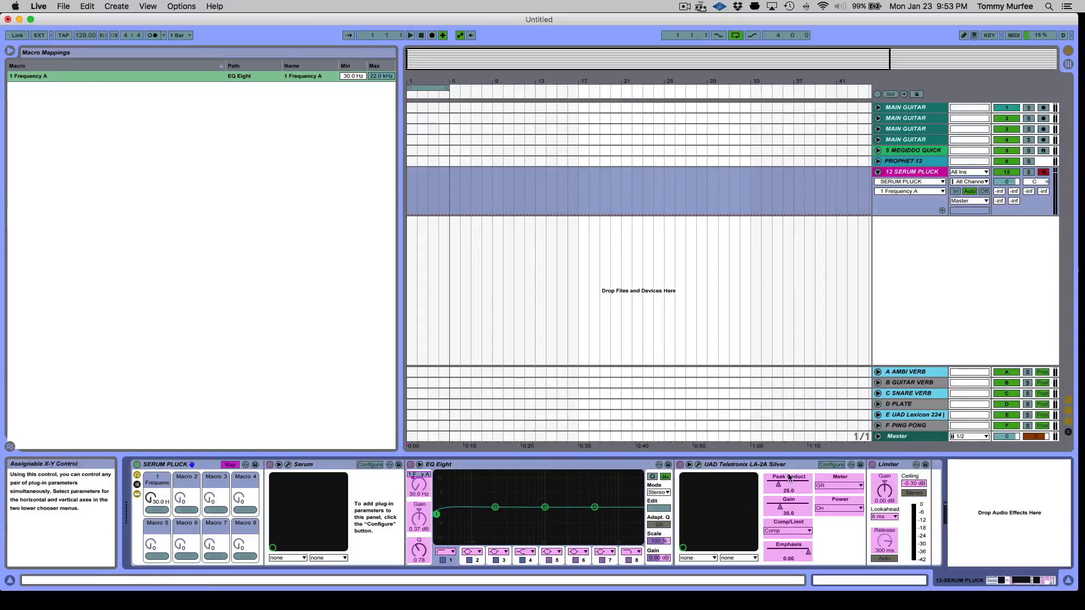
left_click(699, 465)
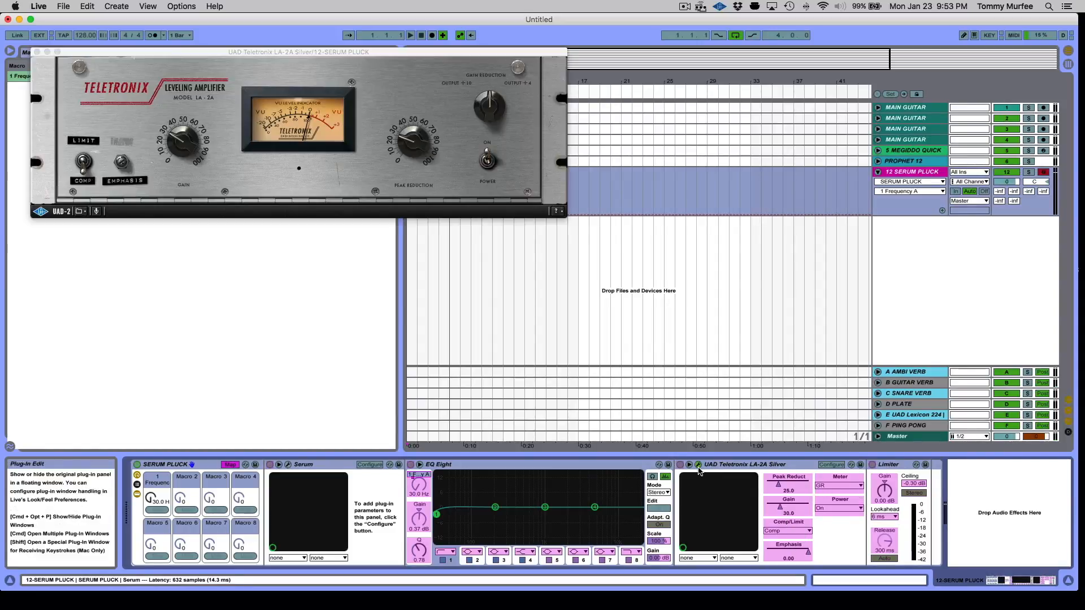
left_click(782, 486)
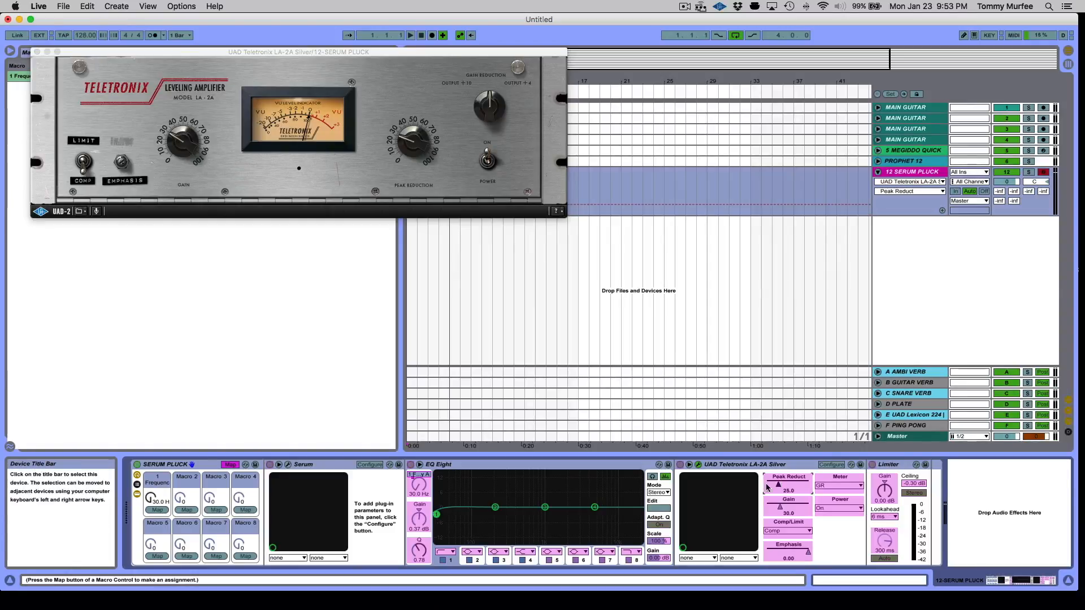
left_click(186, 510)
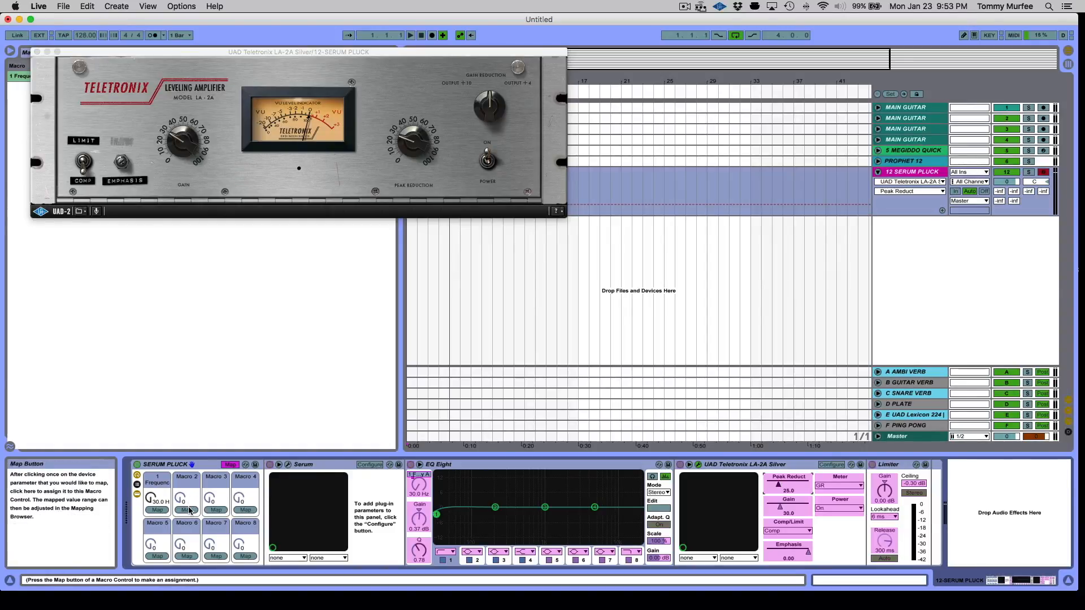
left_click(787, 506)
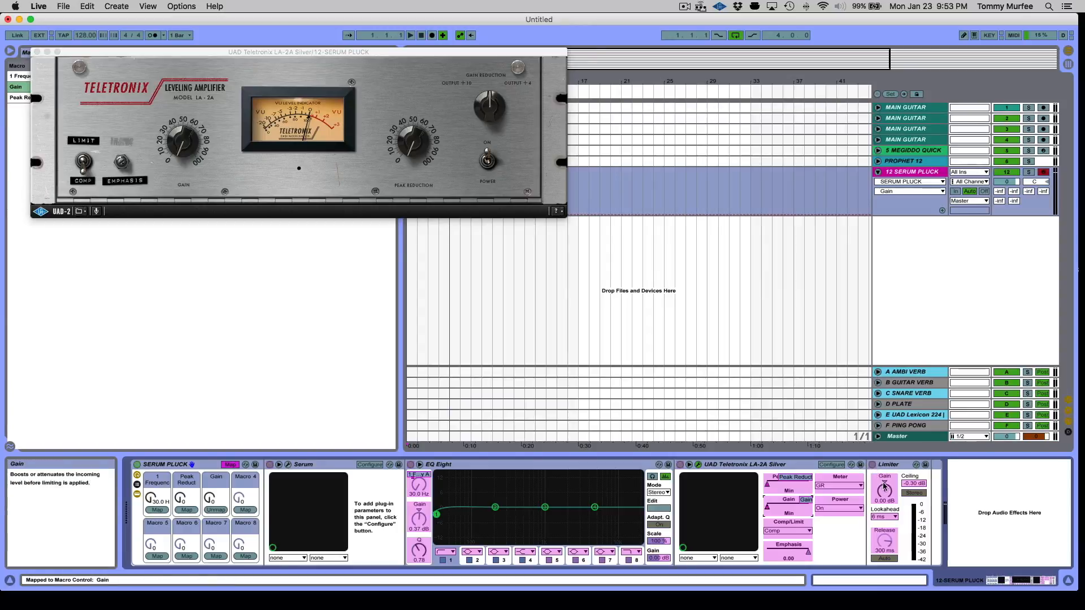
Map the Limiter's Gain to Macro 4 and leave macro mapping mode.
left_click(867, 466)
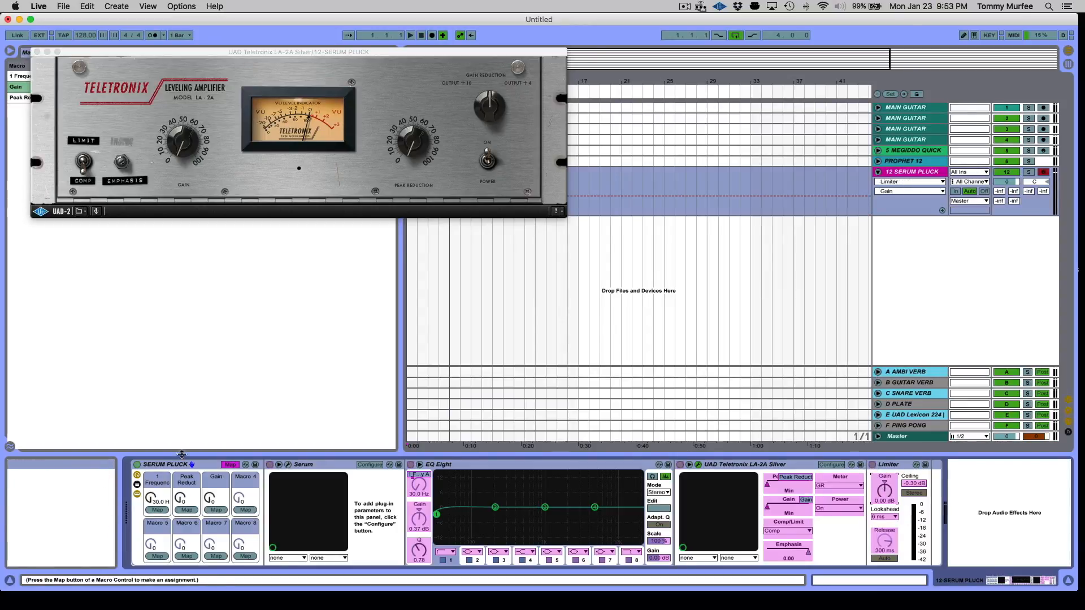
left_click(239, 510)
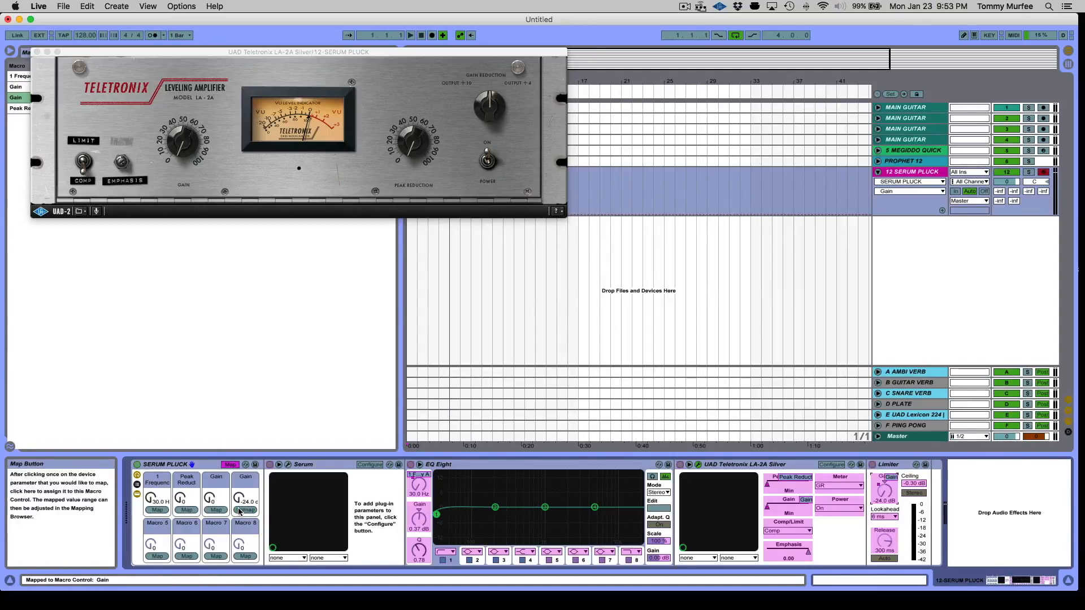
left_click(231, 465)
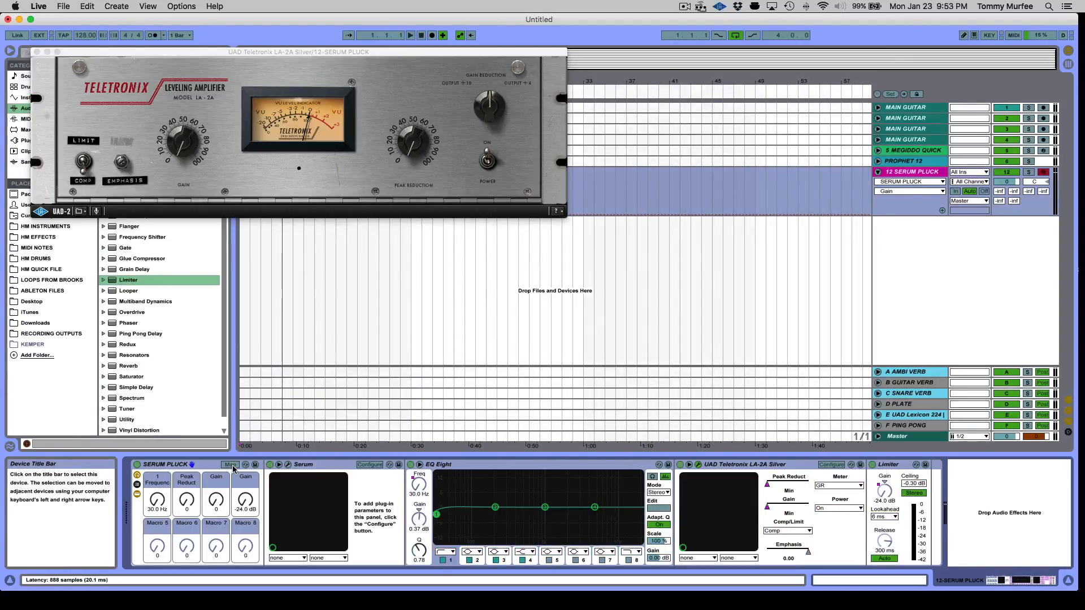
Set the rack macros to 3.21 dB for Limiter Gain, 69 for Peak Reduct and 41 for the LA-2A's Gain.
left_click_drag(245, 499, 245, 471)
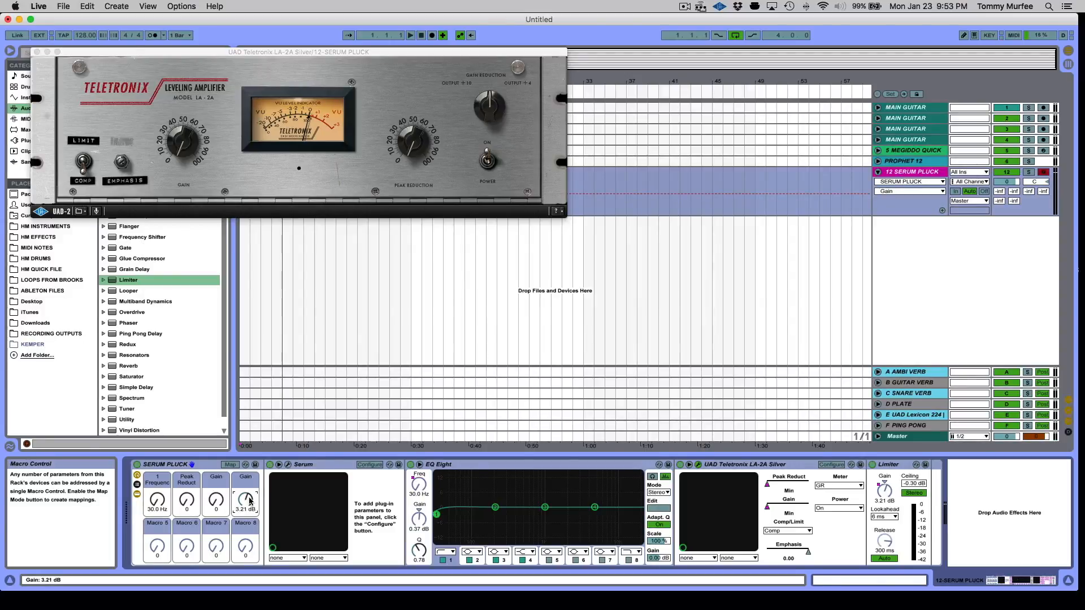
left_click_drag(186, 500, 187, 480)
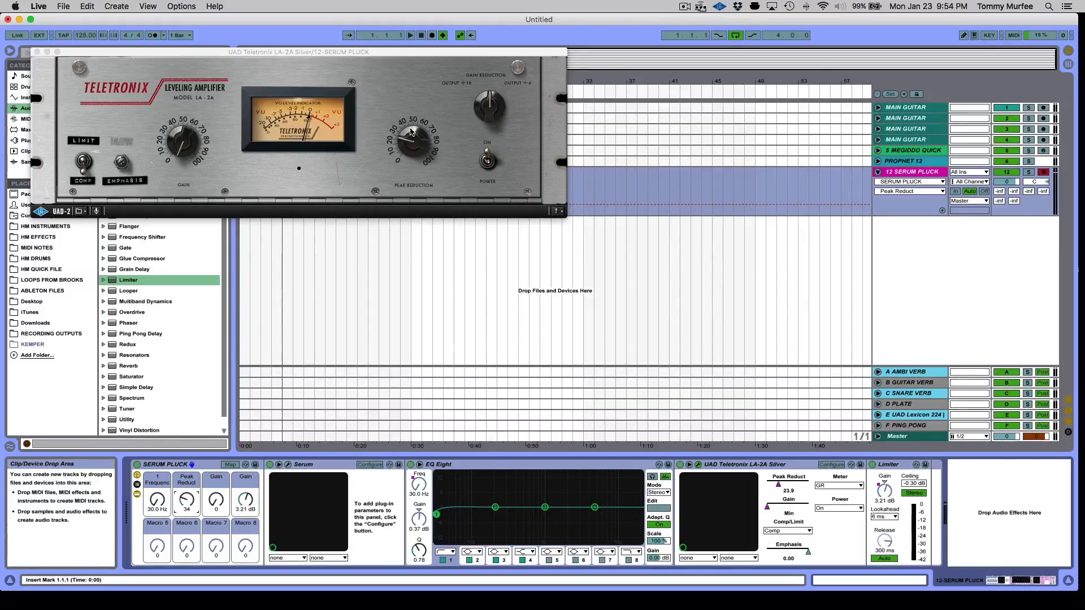
left_click_drag(216, 499, 215, 469)
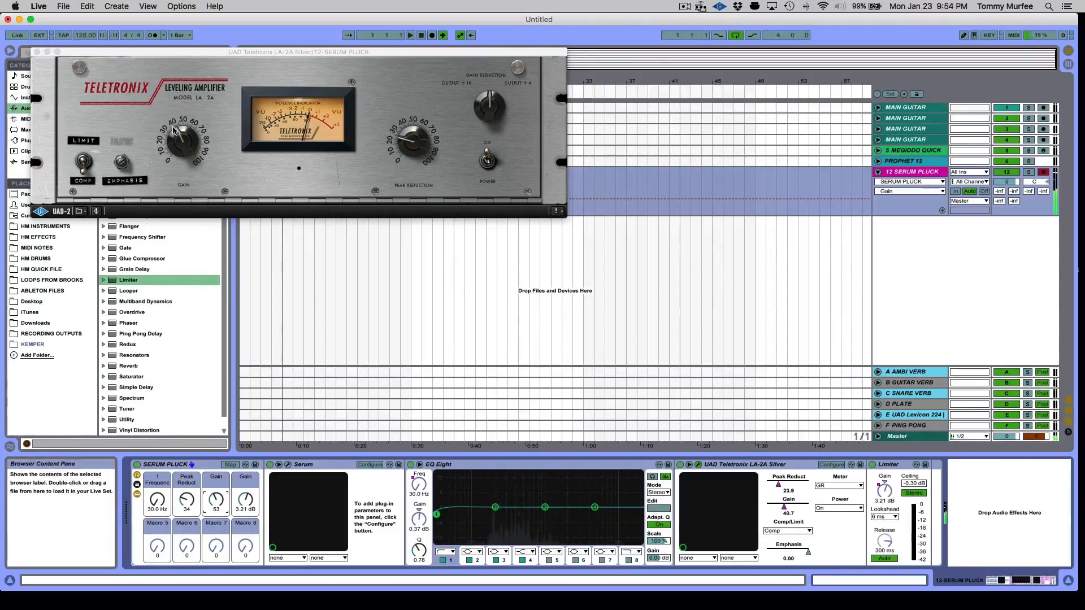
left_click_drag(187, 500, 187, 485)
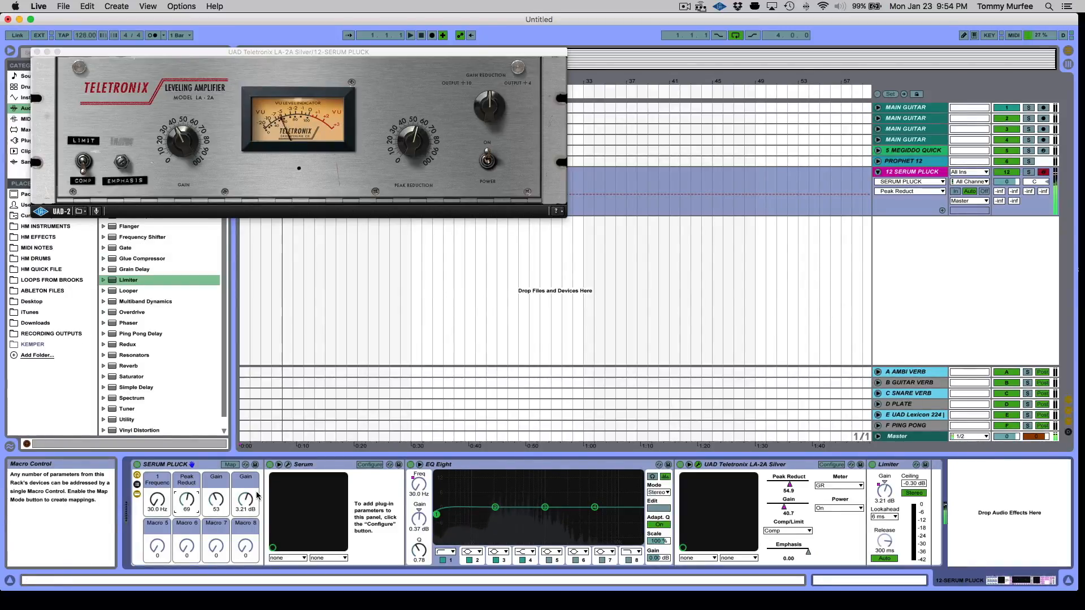
left_click_drag(224, 502, 219, 503)
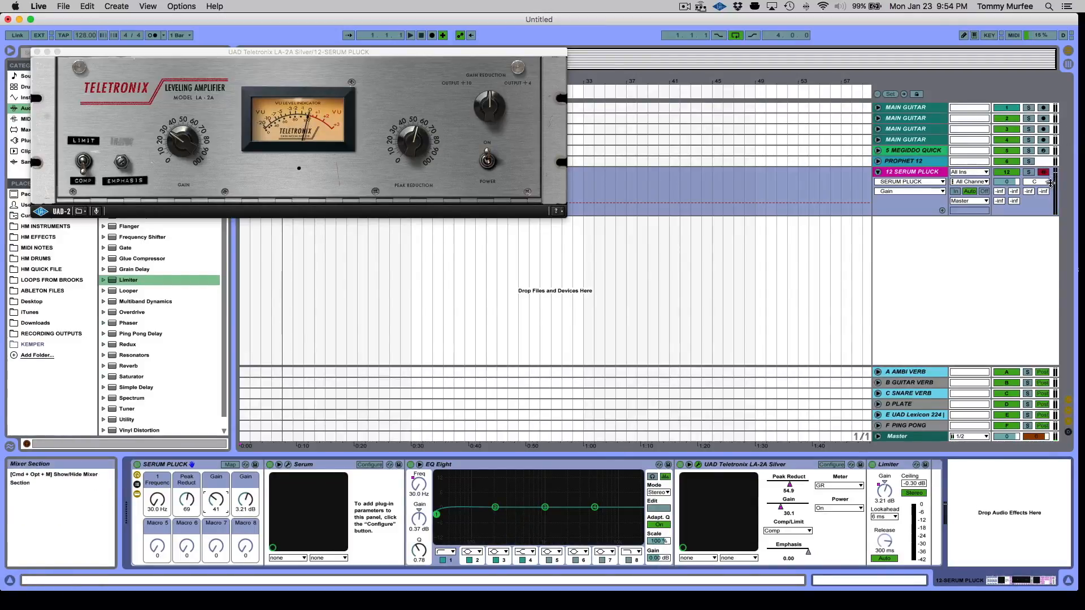
Set the EQ frequency macro to 295 Hz and close the LA-2A Silver plug-in window.
left_click_drag(160, 504, 160, 487)
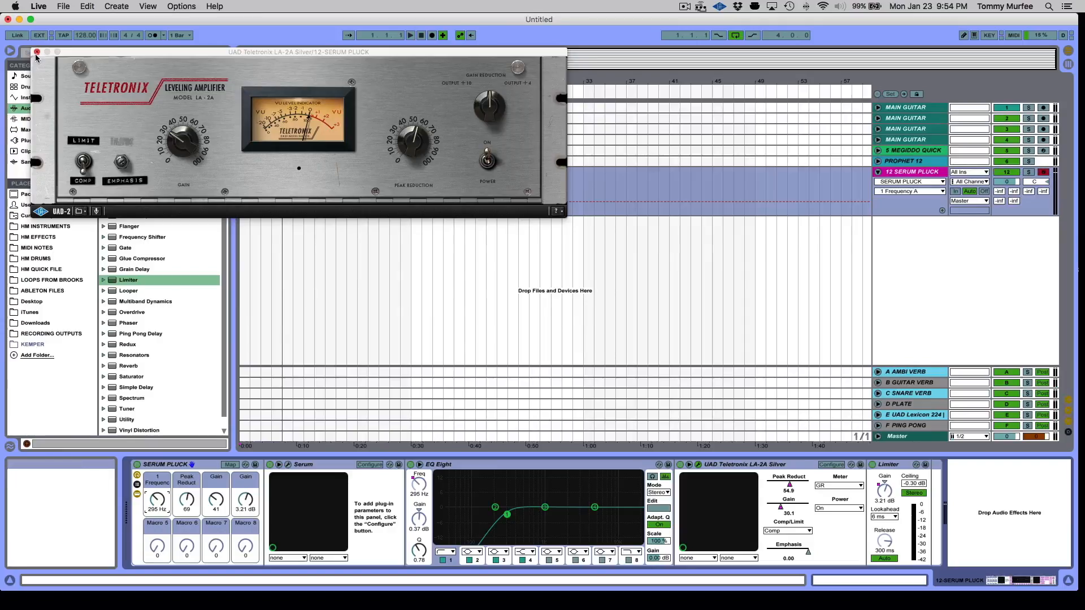
left_click(36, 53)
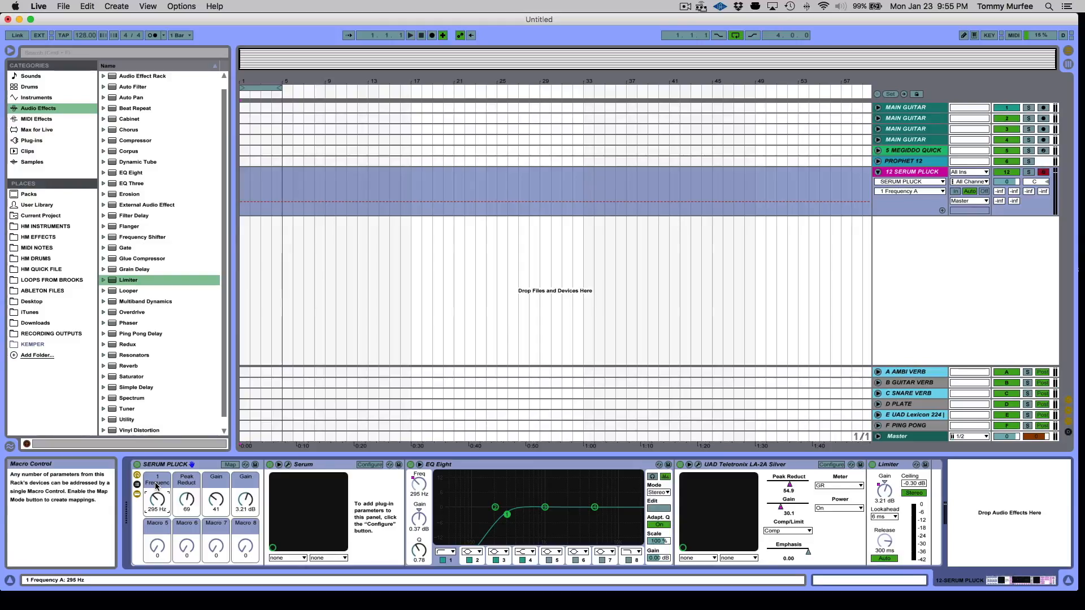
Rename the four mapped macros LOW SWEEP, COMPRESS, GAIN and LIMIT.
left_click(156, 485)
key("super+r")
type("LOW SWEEP")
key("Return")
left_click(184, 481)
key("super+r")
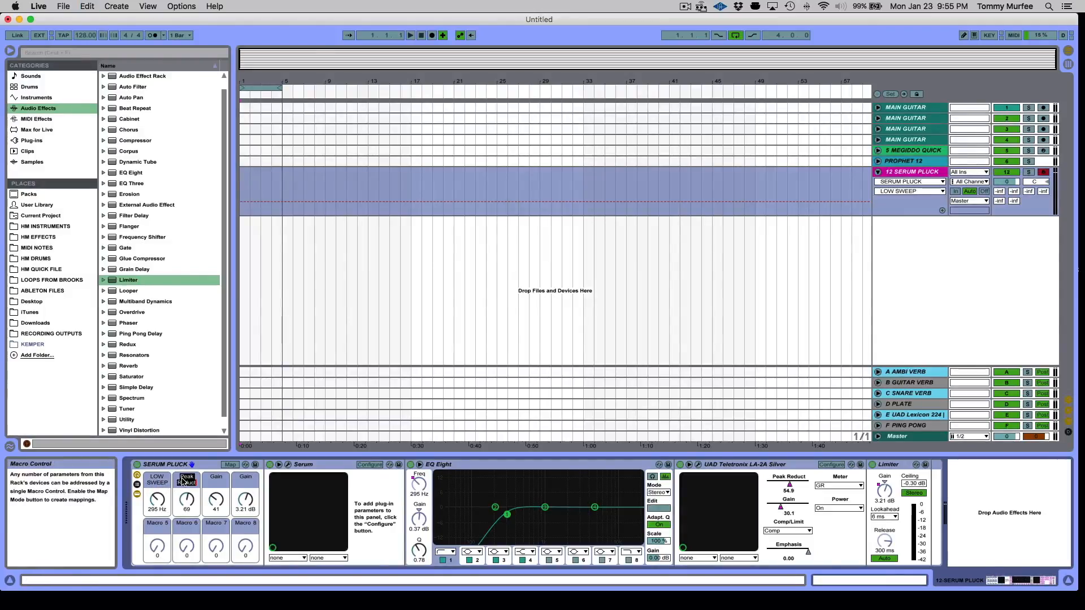
left_click(218, 477)
left_click(243, 477)
key("super+r")
Color the LOW SWEEP and GAIN macros light blue and the COMPRESS and LIMIT macros black.
left_click(161, 478)
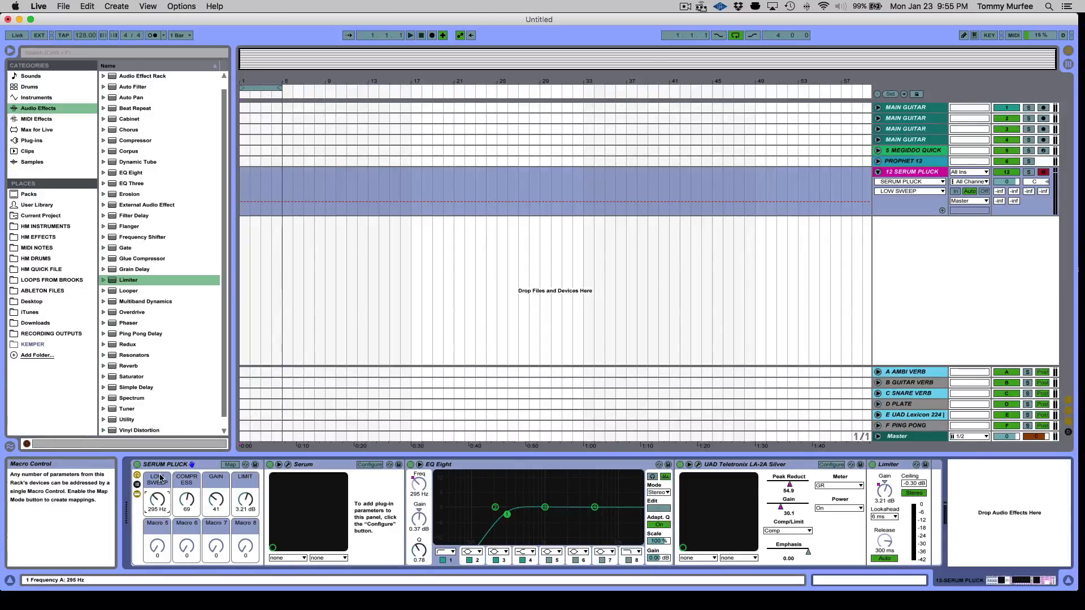
right_click(160, 477)
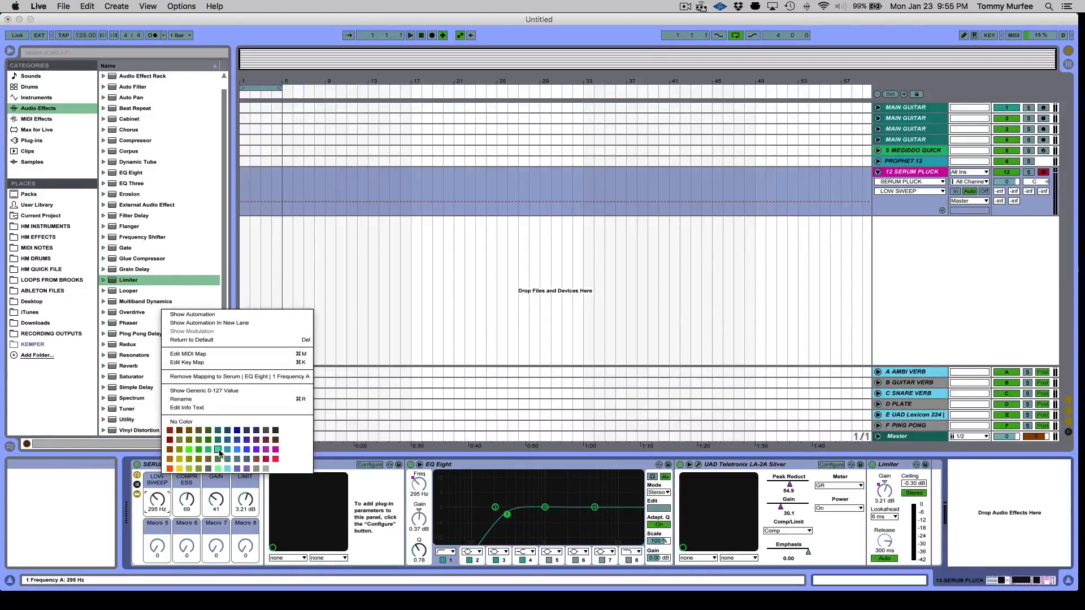
left_click(227, 469)
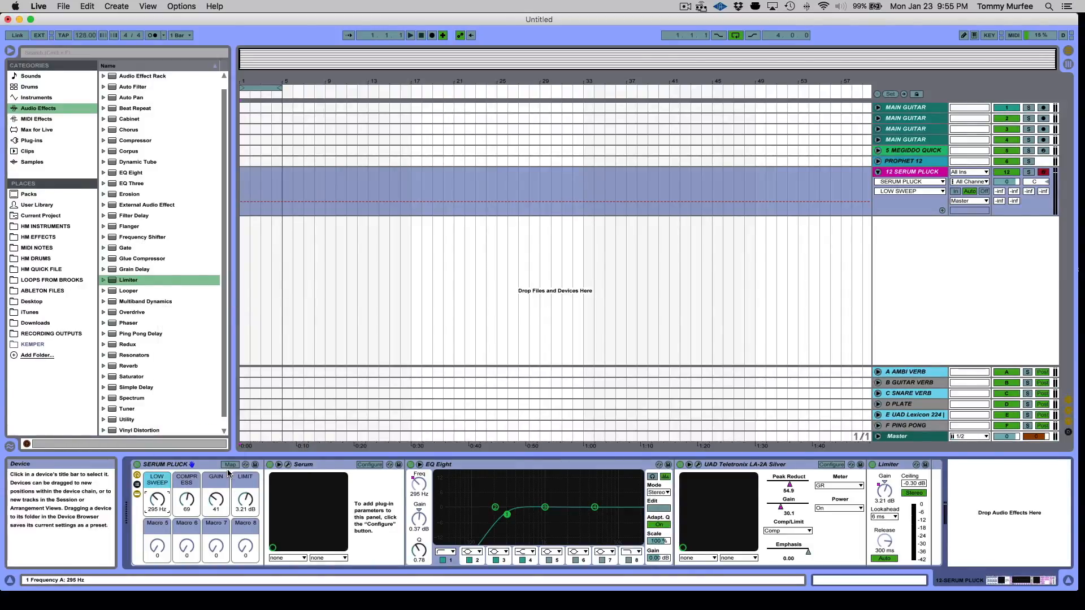
right_click(177, 481)
left_click(288, 435)
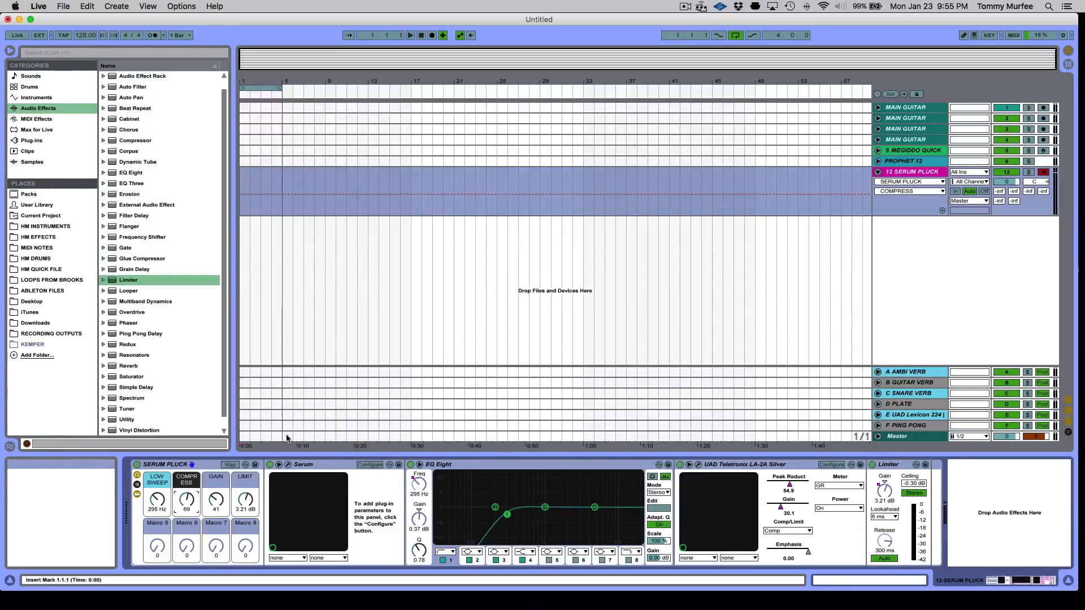
right_click(216, 476)
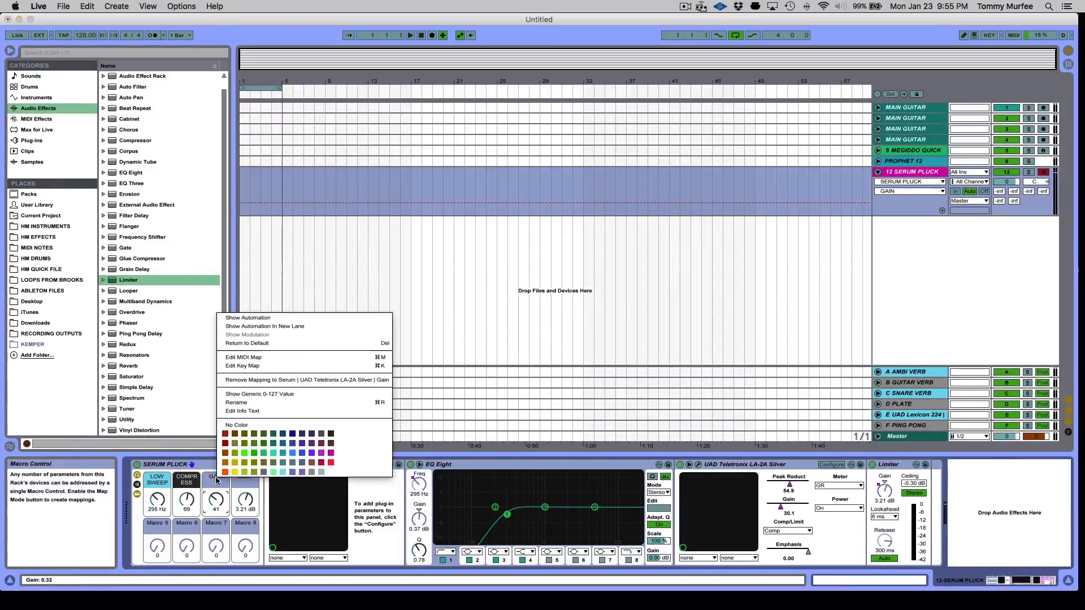
left_click(273, 464)
right_click(246, 477)
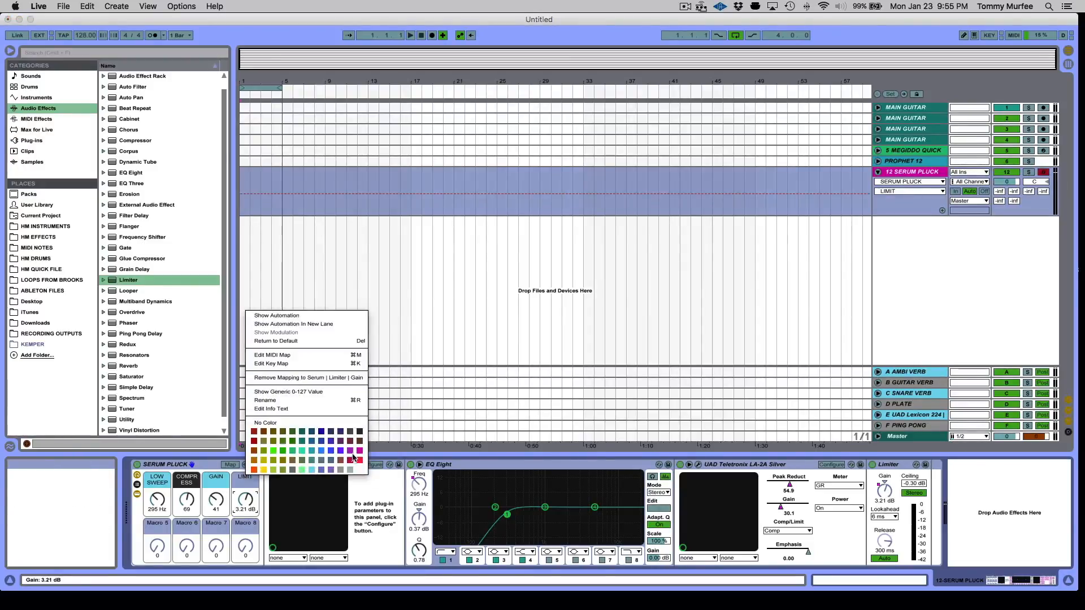
left_click(360, 437)
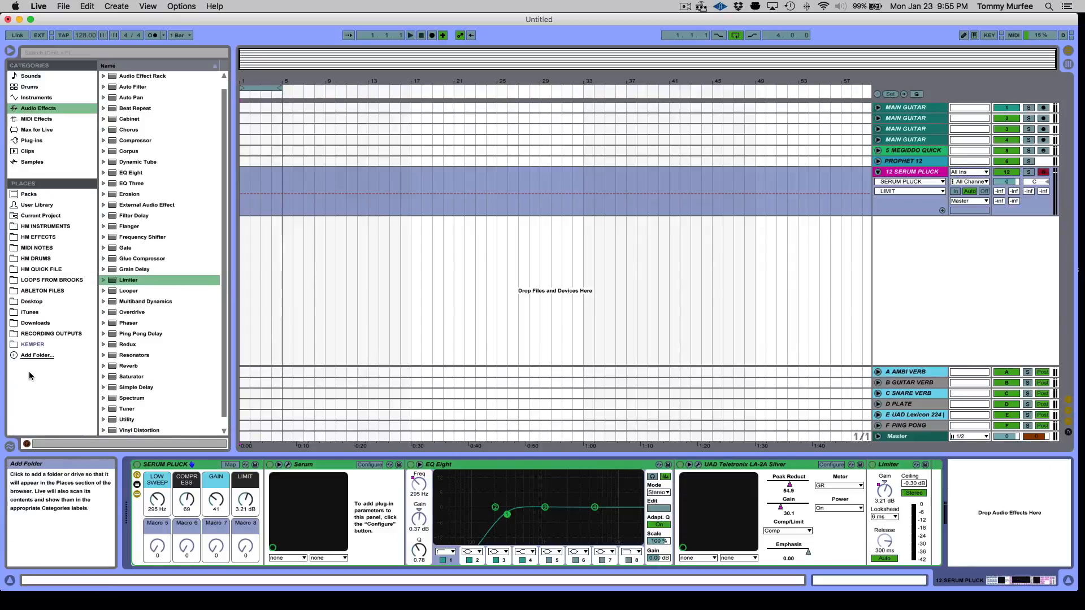
Save the rack as SERUM PLUCK.adg in the HM INSTRUMENTS folder and delete it from the track.
left_click(38, 226)
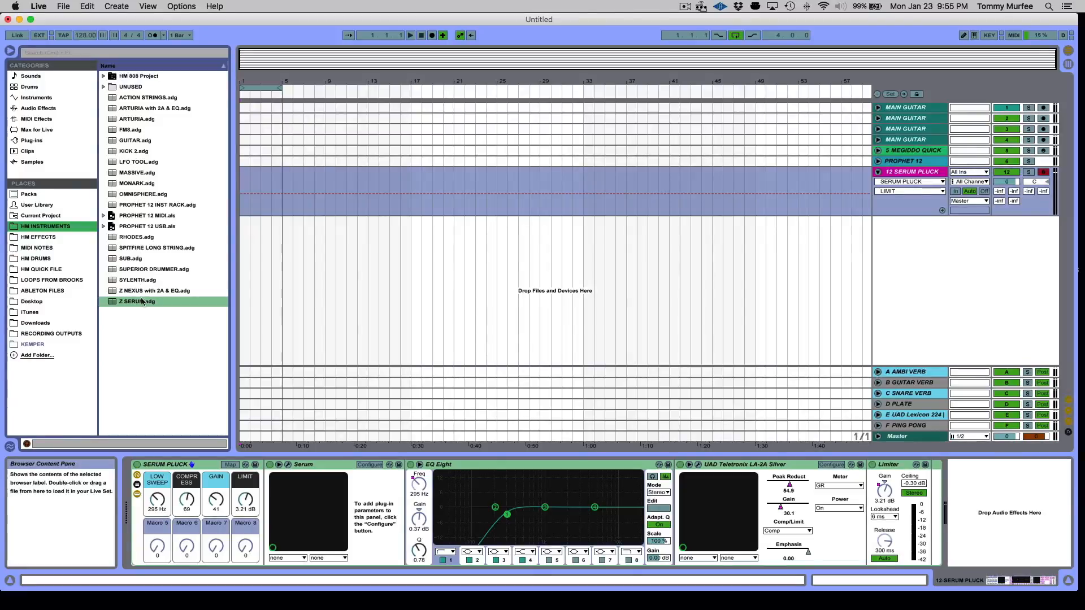
left_click_drag(173, 465, 165, 401)
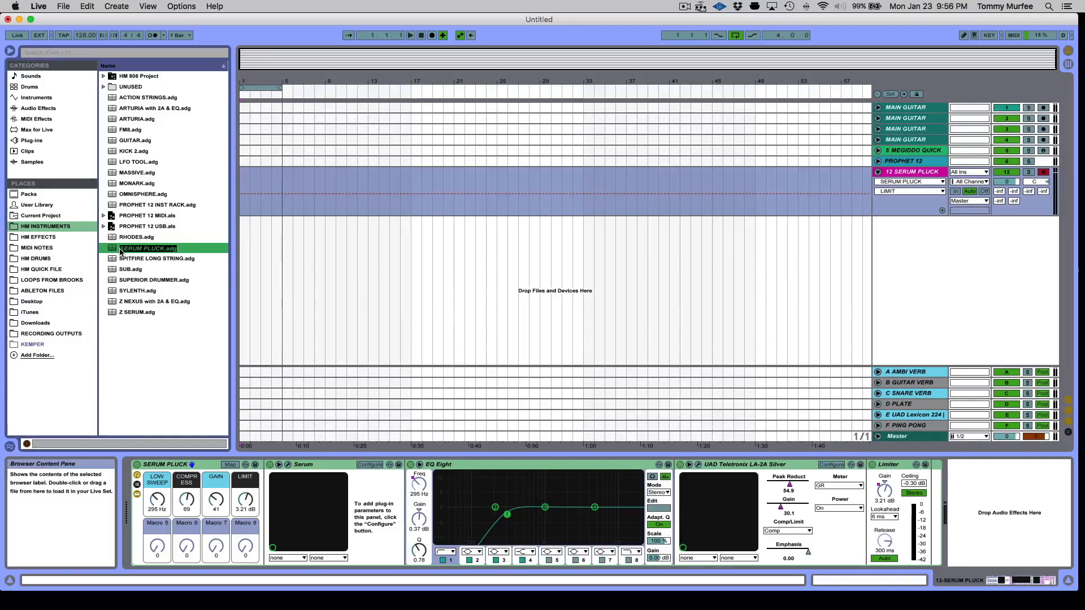
key("Return")
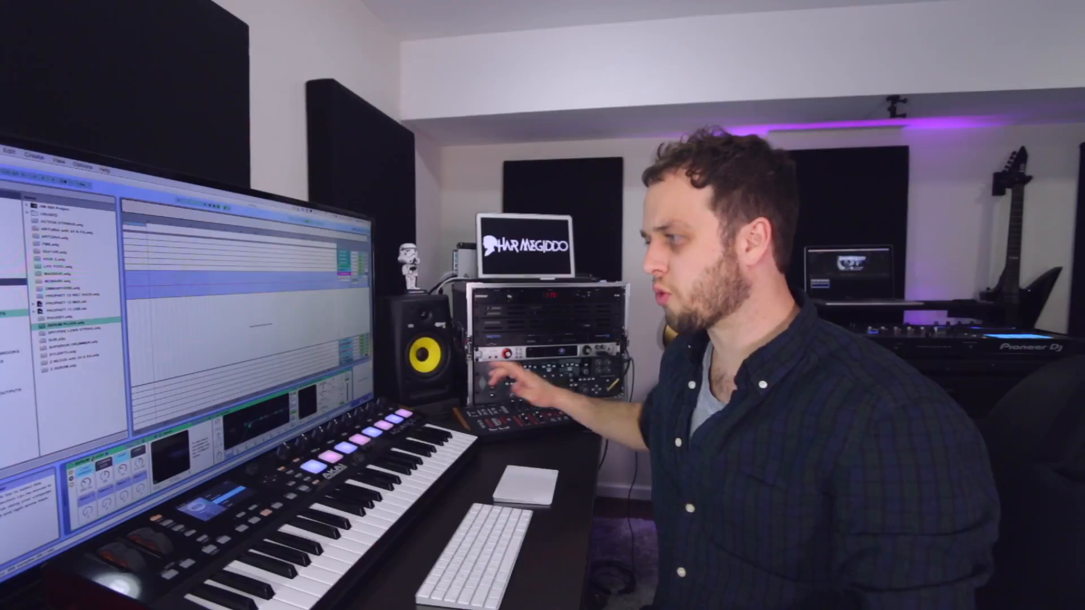
key("Delete")
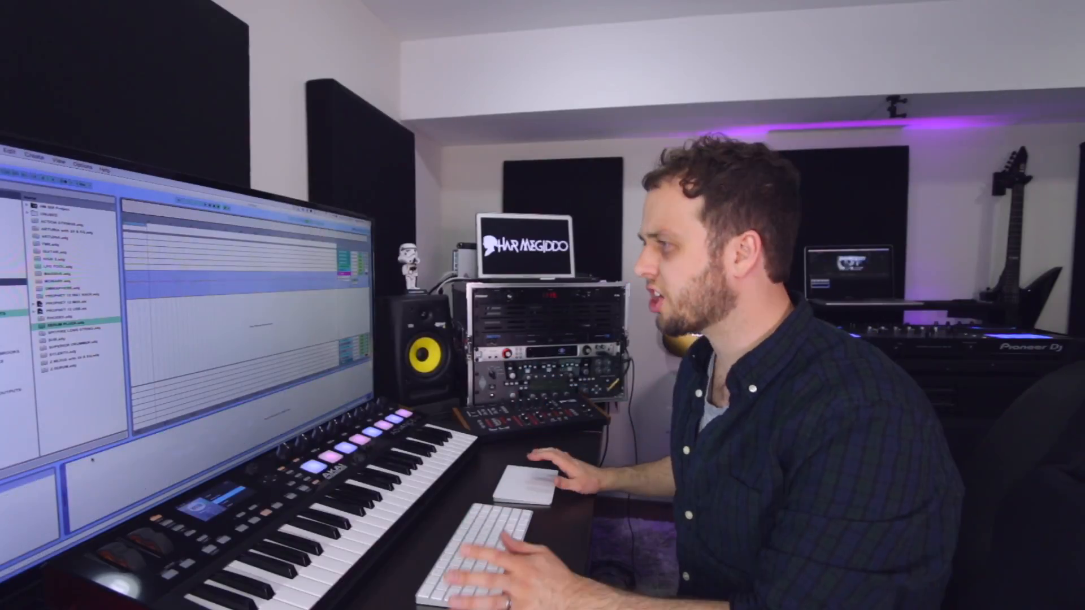